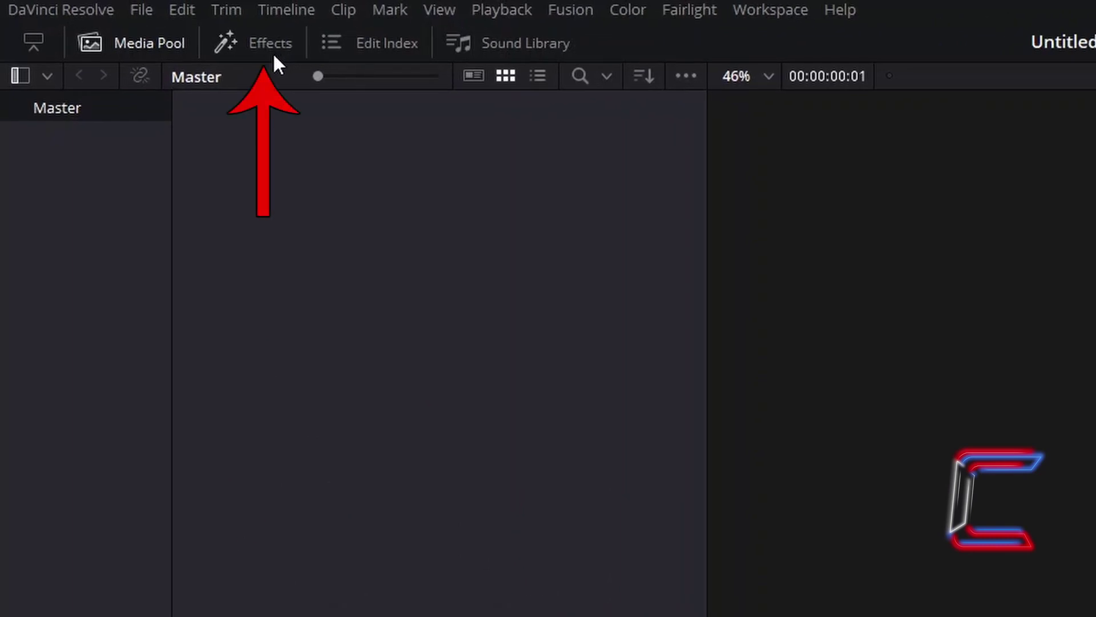
Add a Fusion Composition clip from the Effects Toolbox to Video 1, keeping its 00:00:05:00 duration
{"action": "left_click", "coordinate": [272, 53]}
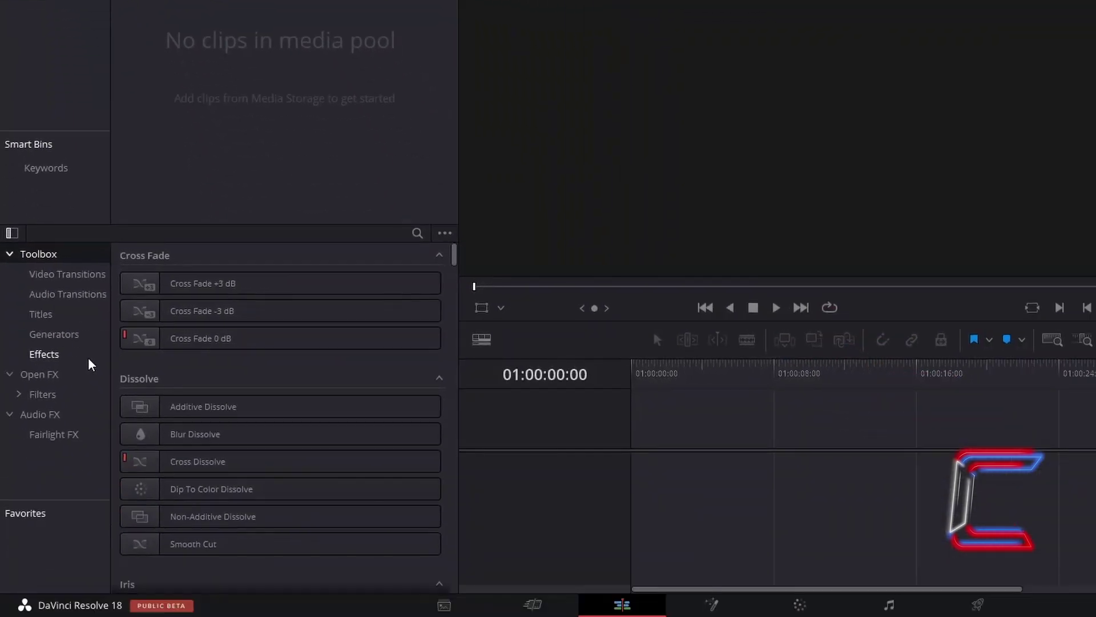
{"action": "left_click", "coordinate": [89, 360]}
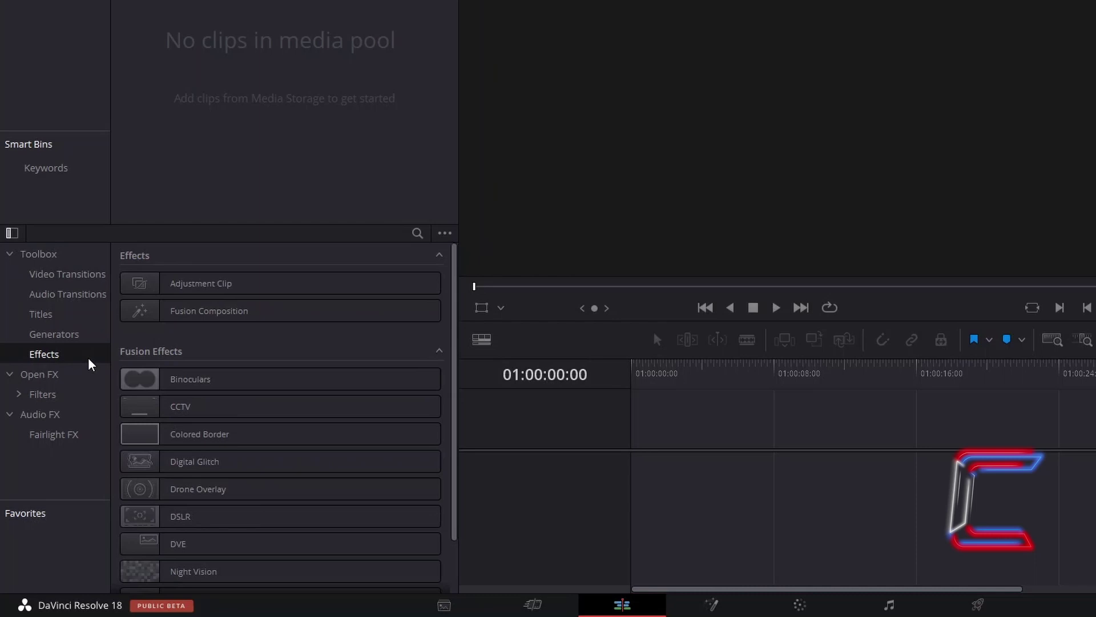
{"action": "left_click_drag", "start_coordinate": [278, 315], "coordinate": [638, 439]}
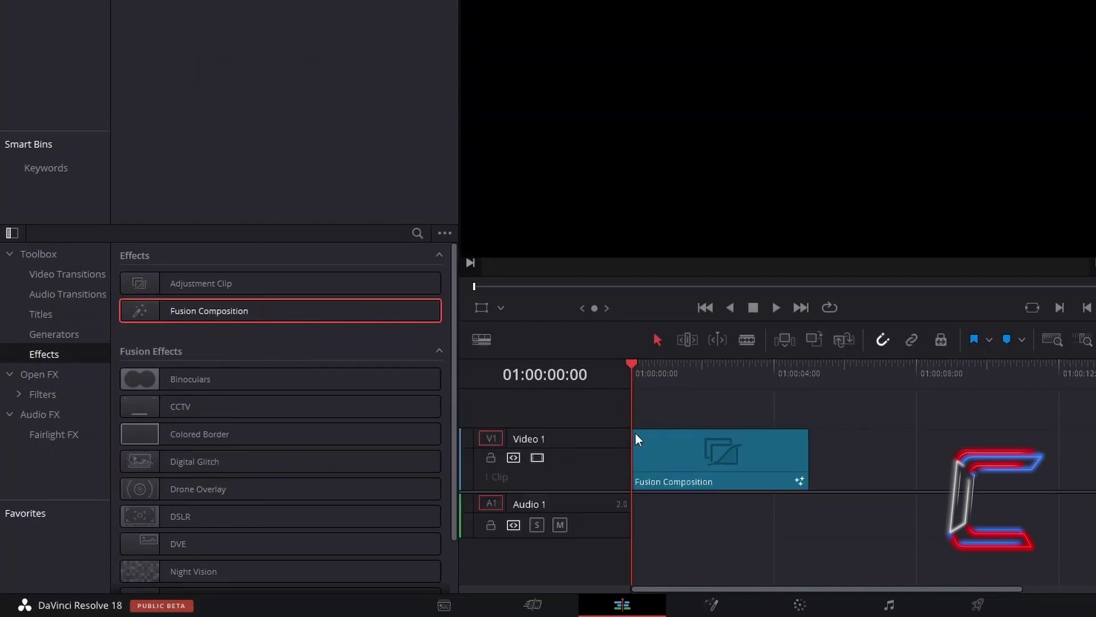
{"action": "left_click", "coordinate": [752, 448]}
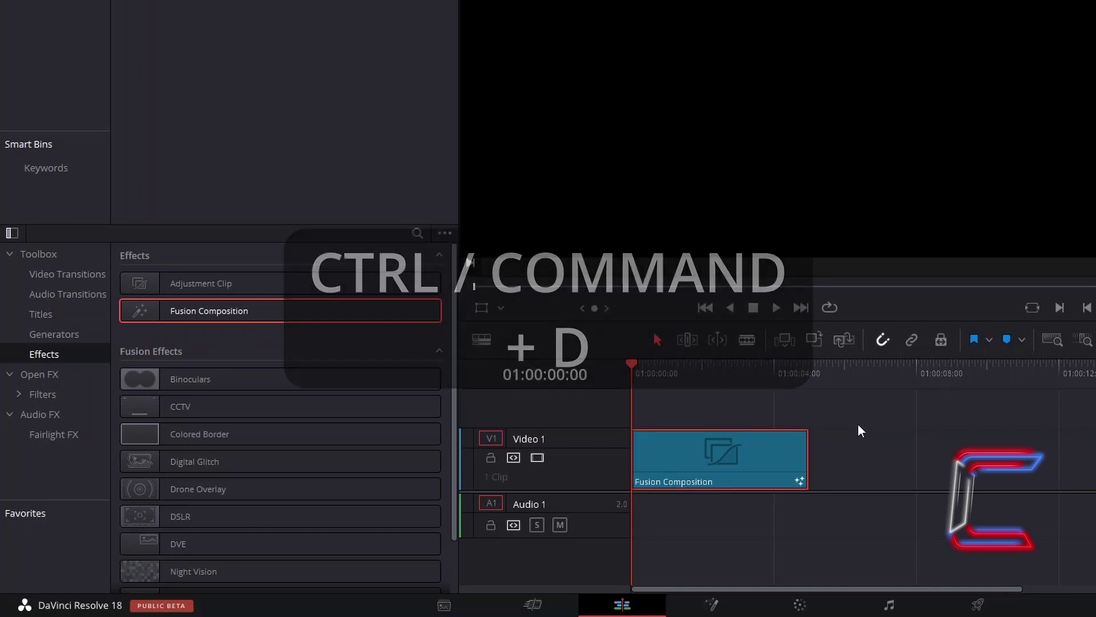
{"action": "key", "text": "ctrl+d"}
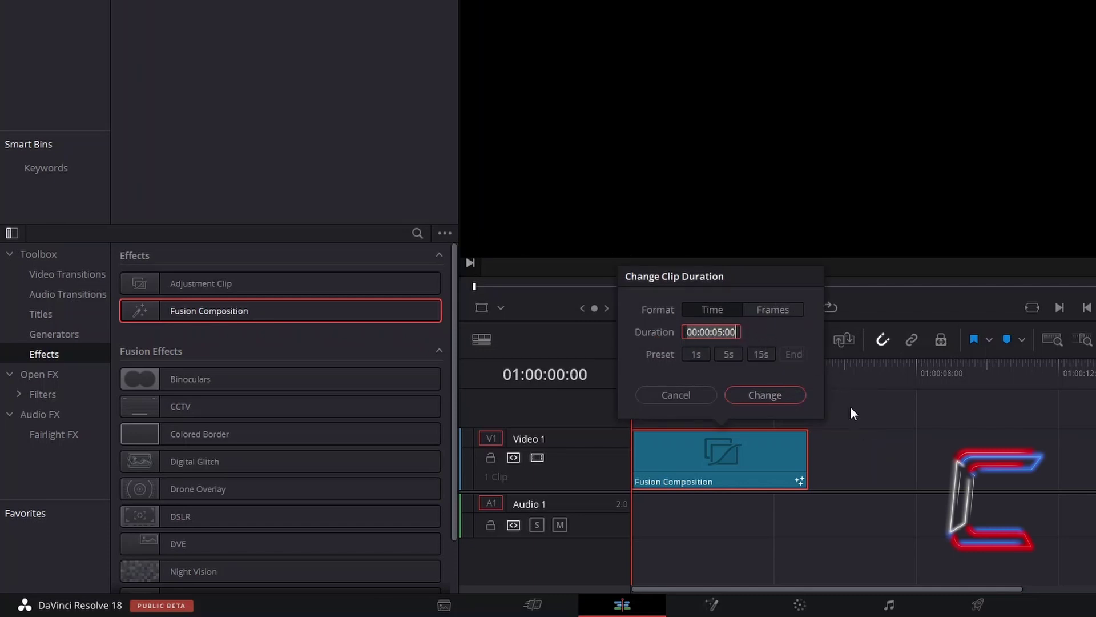
{"action": "key", "text": "Return"}
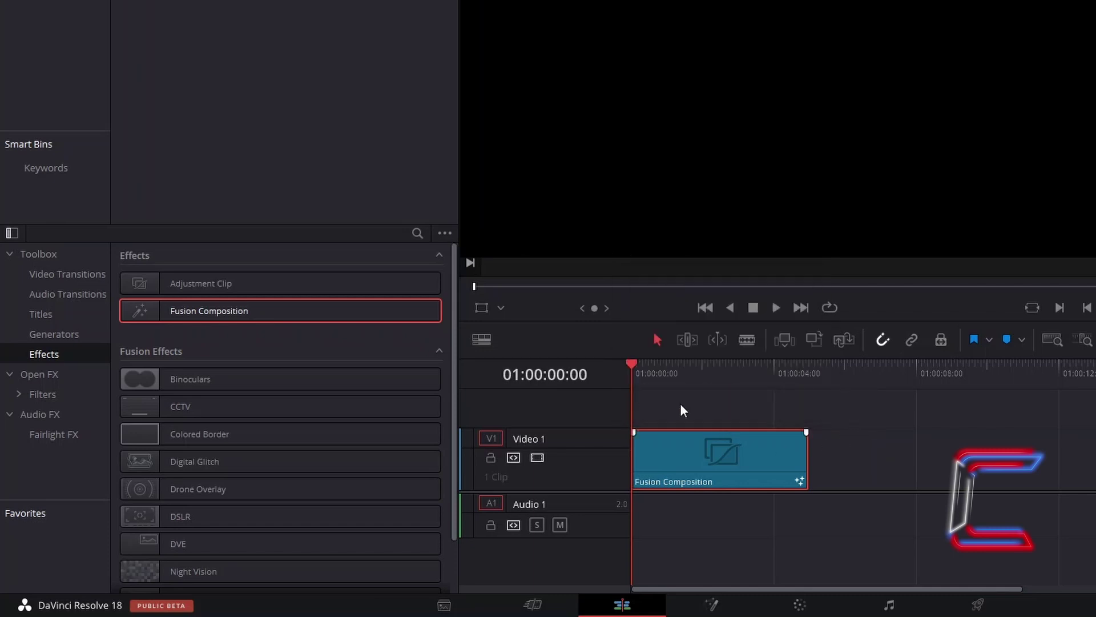
Open the Fusion Composition clip on the Fusion page and add a Text+ node
{"action": "right_click", "coordinate": [755, 454]}
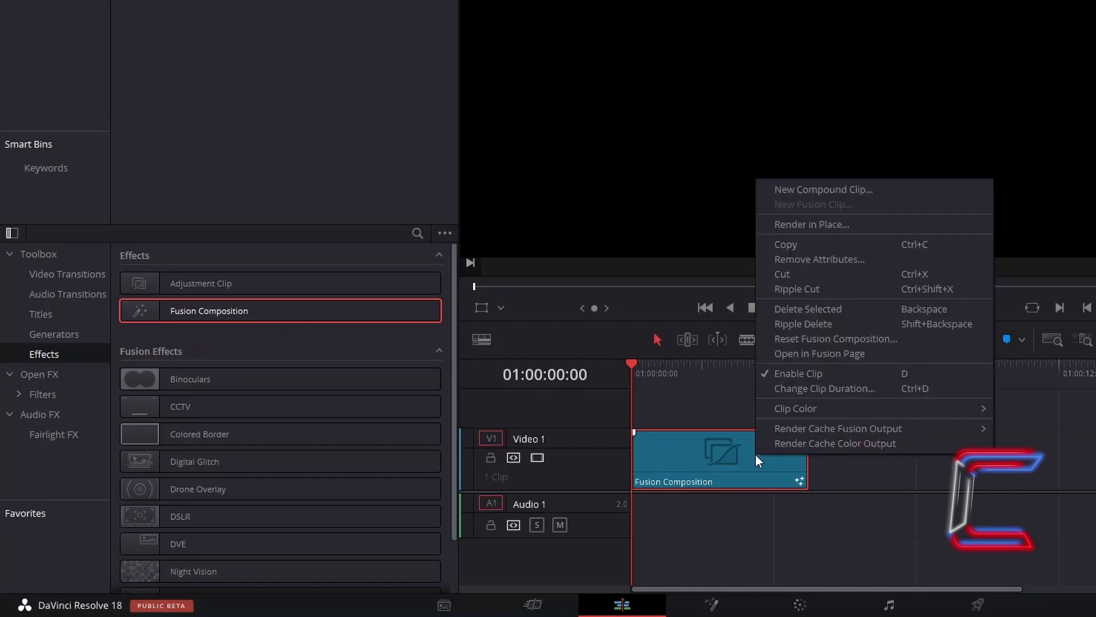
{"action": "left_click", "coordinate": [868, 355]}
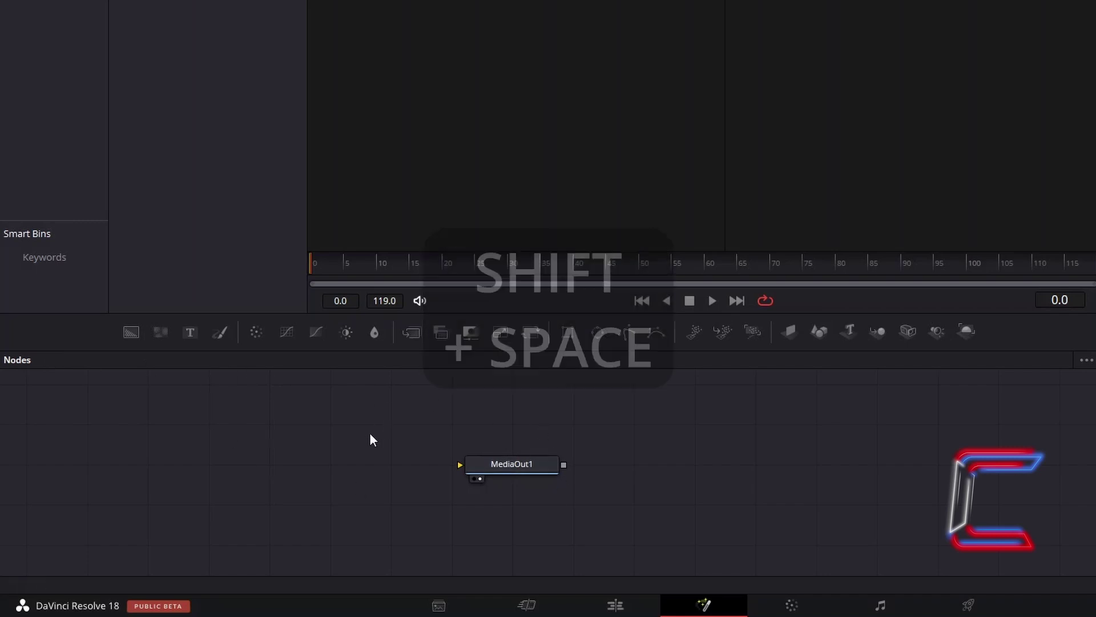
{"action": "key", "text": "shift+space"}
{"action": "type", "text": "Text+"}
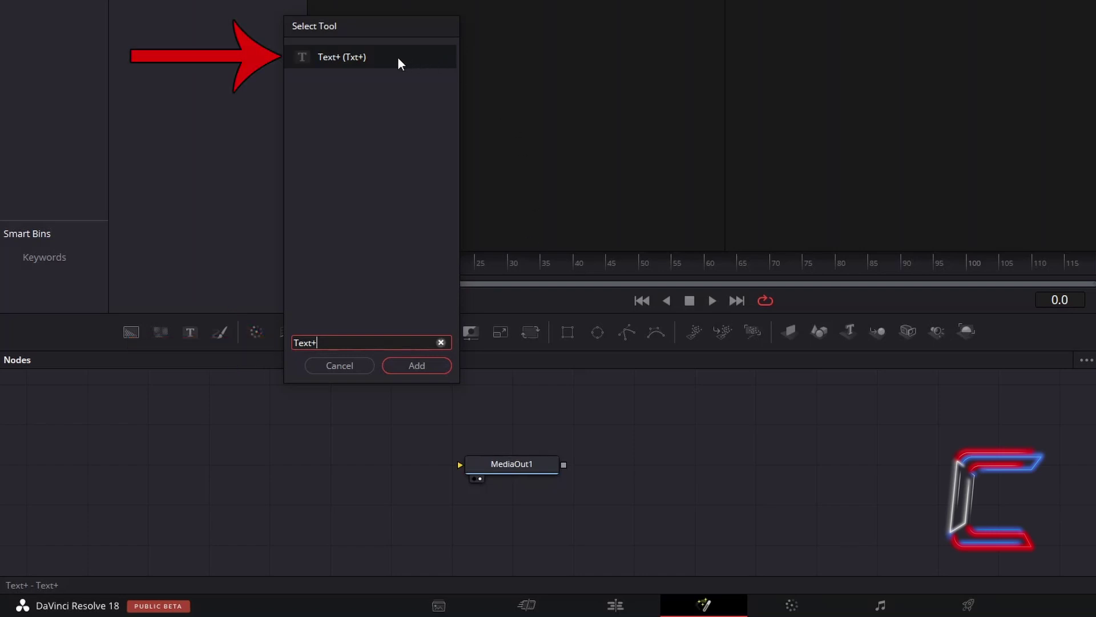
{"action": "left_click", "coordinate": [435, 366]}
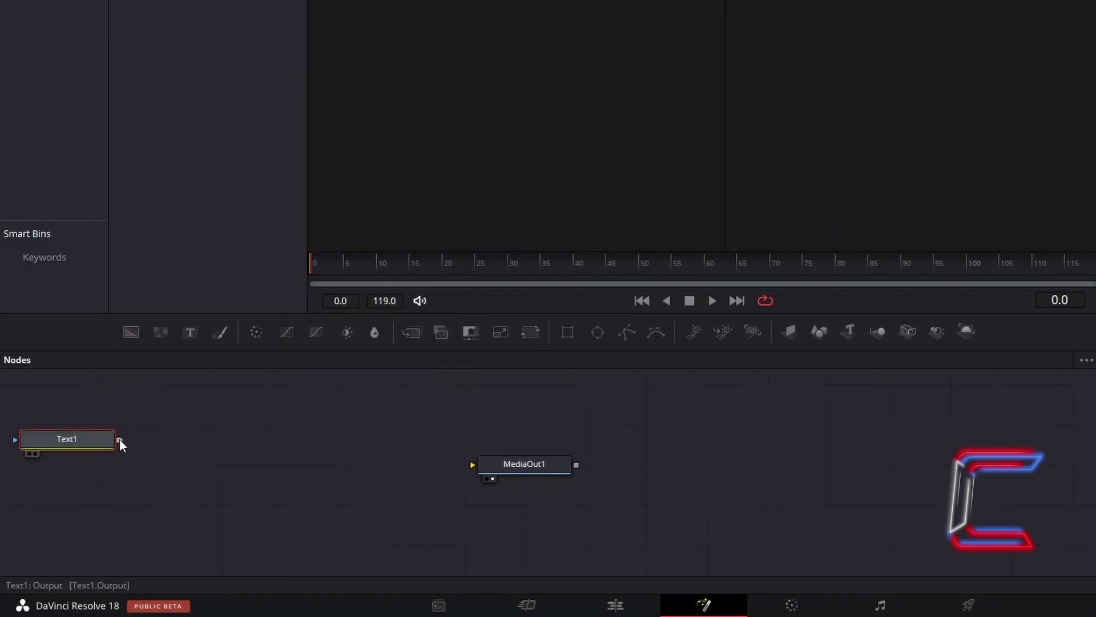
Connect Text1 into MediaOut1 and enter 'LOADING . . .' as its text
{"action": "mouse_move", "coordinate": [119, 439]}
{"action": "left_mouse_down"}
{"action": "mouse_move", "coordinate": [143, 462]}
{"action": "mouse_move", "coordinate": [472, 468]}
{"action": "left_mouse_up"}
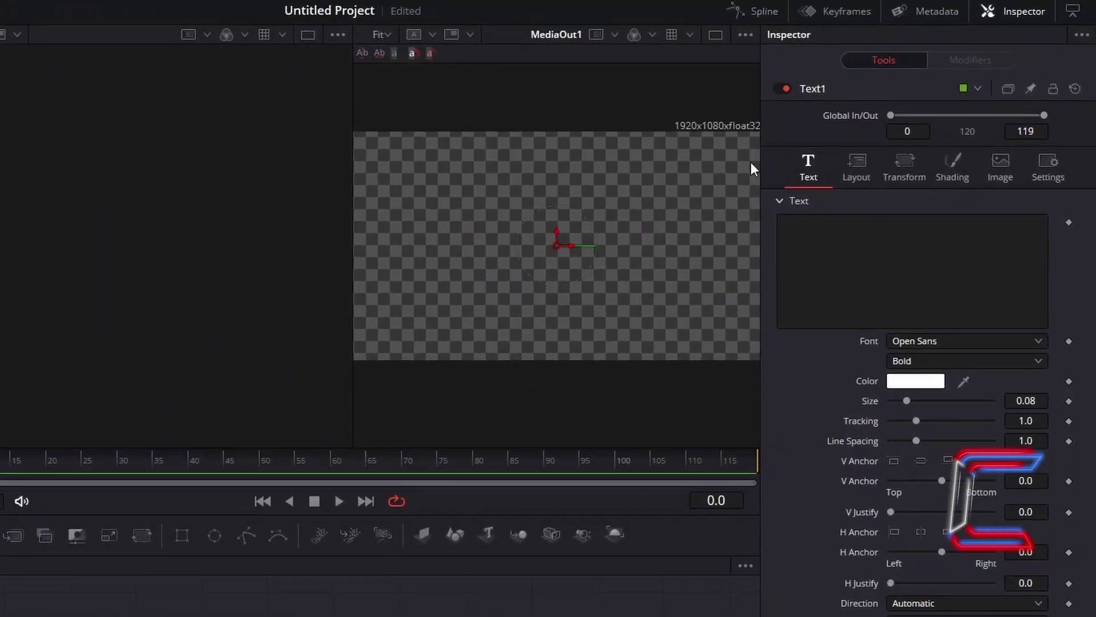
{"action": "left_click", "coordinate": [839, 248]}
{"action": "type", "text": "LOADIN"}
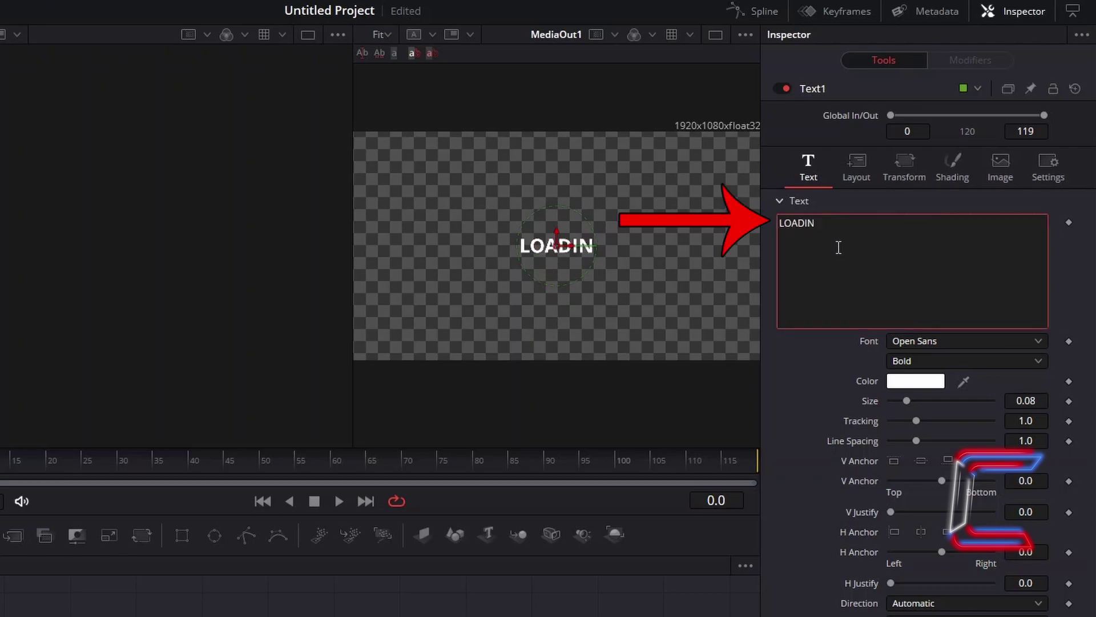
{"action": "type", "text": "G . . ."}
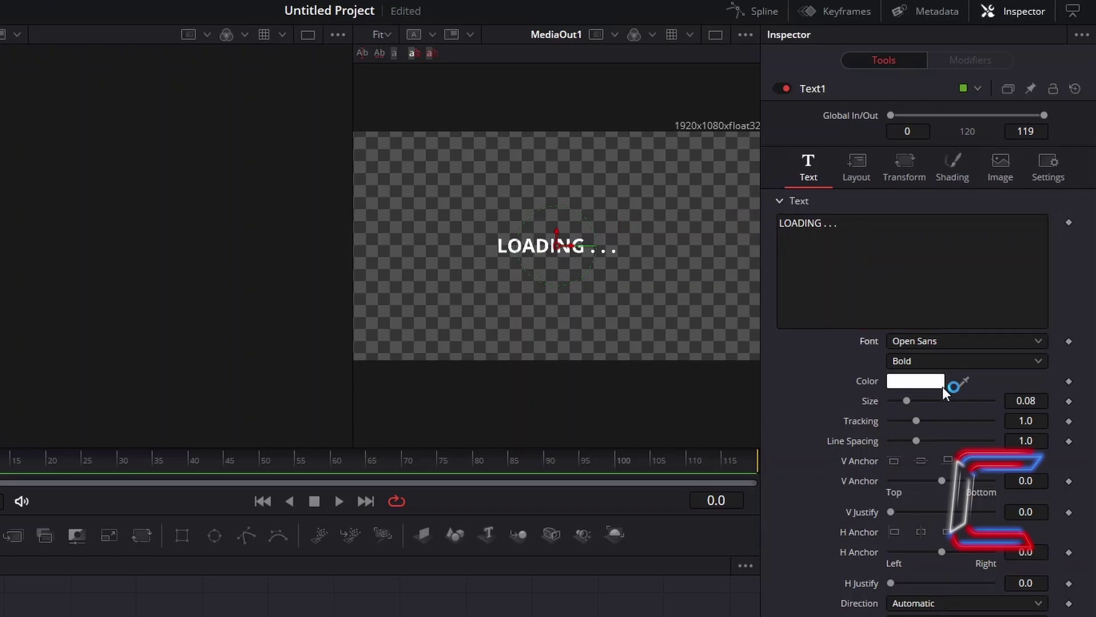
Set the text font to BankGothic Md BT Medium at size 0.14
{"action": "left_click", "coordinate": [927, 341]}
{"action": "scroll", "coordinate": [978, 409], "scroll_direction": "up", "scroll_amount": 10}
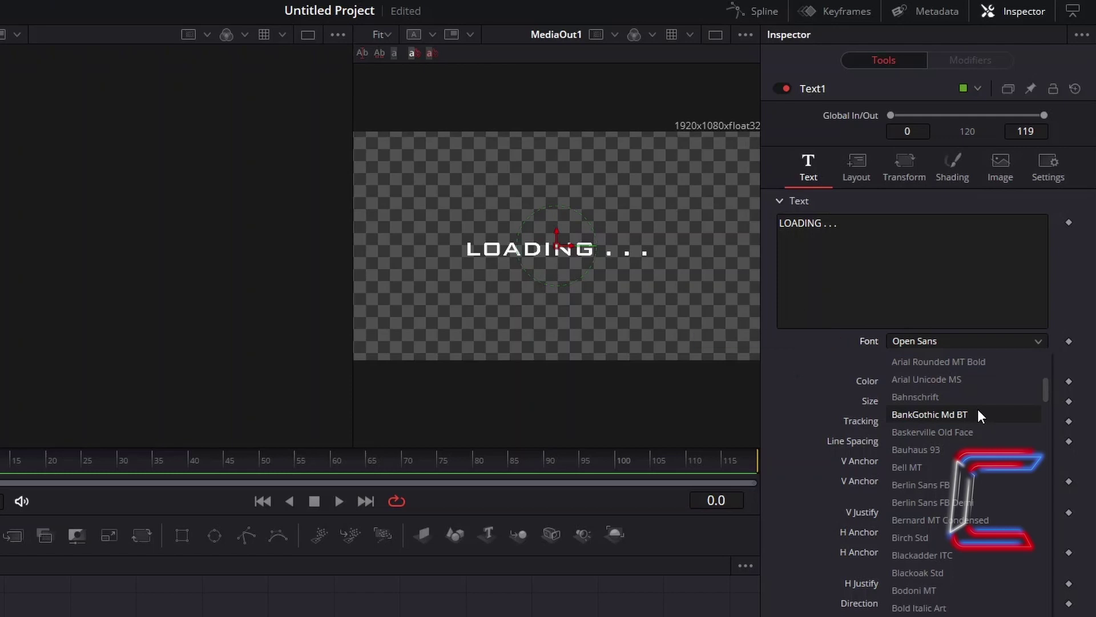
{"action": "left_click", "coordinate": [978, 415]}
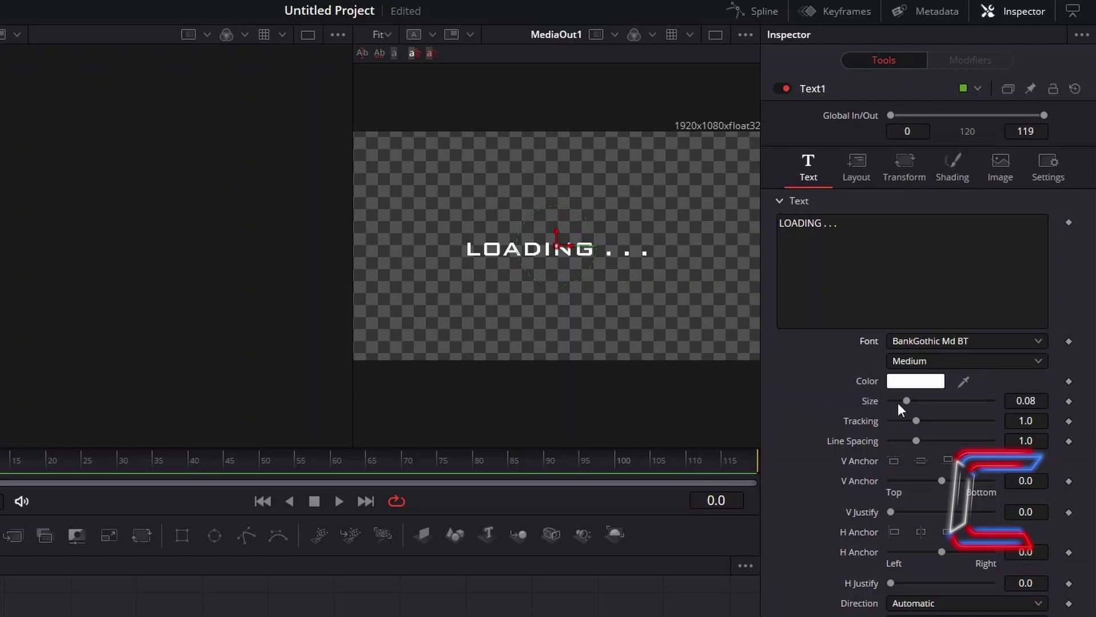
{"action": "left_click_drag", "start_coordinate": [903, 400], "coordinate": [923, 401]}
{"action": "left_click", "coordinate": [1045, 402]}
{"action": "type", "text": "0.14"}
{"action": "key", "text": "Tab"}
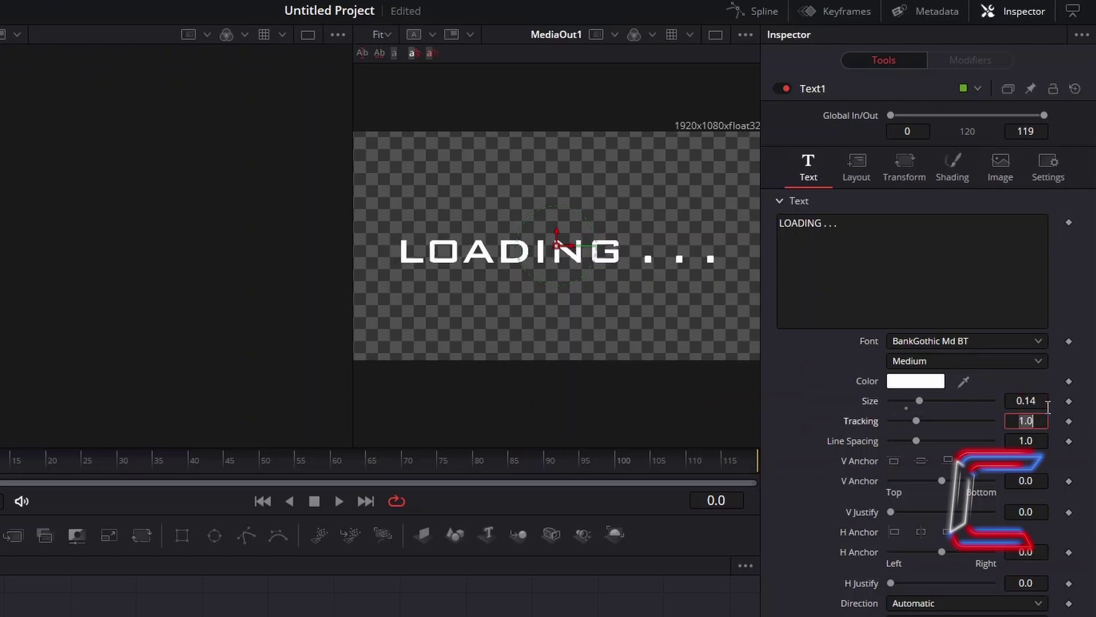
{"action": "key", "text": "shift+Tab"}
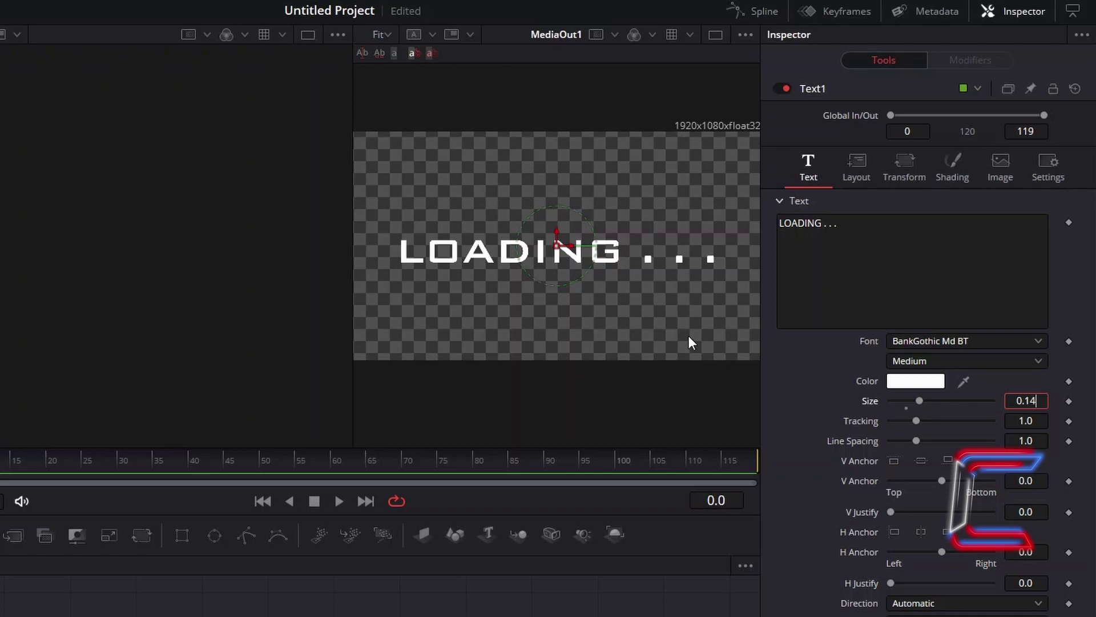
{"action": "left_click", "coordinate": [858, 171]}
{"action": "left_click", "coordinate": [930, 242]}
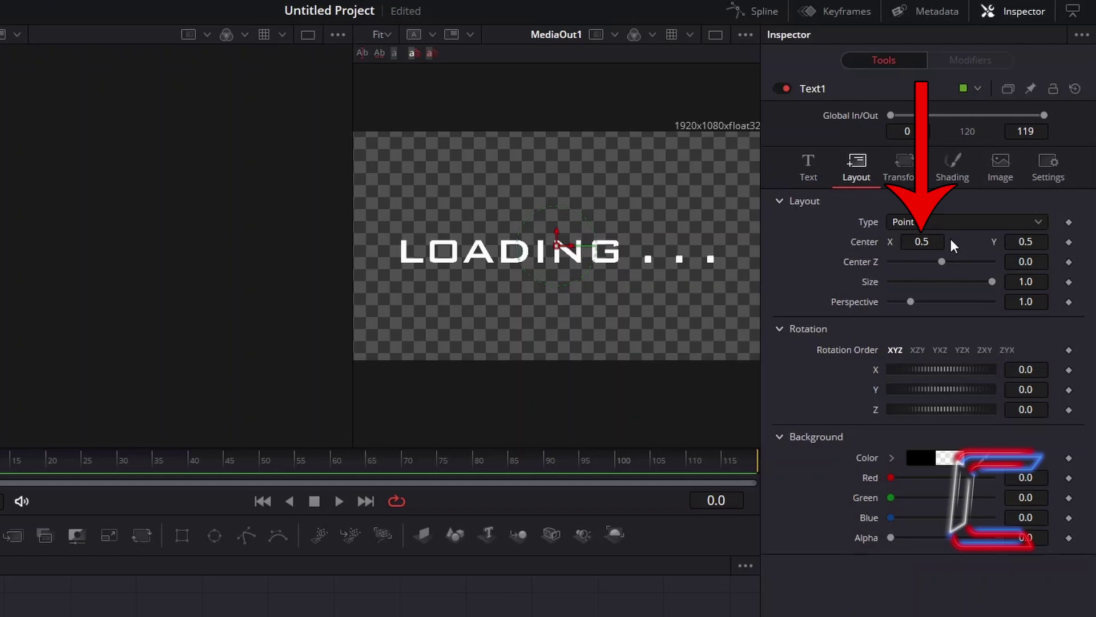
{"action": "type", "text": "95"}
{"action": "key", "text": "Return"}
{"action": "mouse_move", "coordinate": [922, 241]}
{"action": "left_mouse_down"}
{"action": "mouse_move", "coordinate": [891, 241]}
{"action": "mouse_move", "coordinate": [905, 241]}
{"action": "left_mouse_up"}
{"action": "mouse_move", "coordinate": [1030, 244]}
{"action": "left_mouse_down"}
{"action": "mouse_move", "coordinate": [1018, 245]}
{"action": "mouse_move", "coordinate": [1030, 245]}
{"action": "left_mouse_up"}
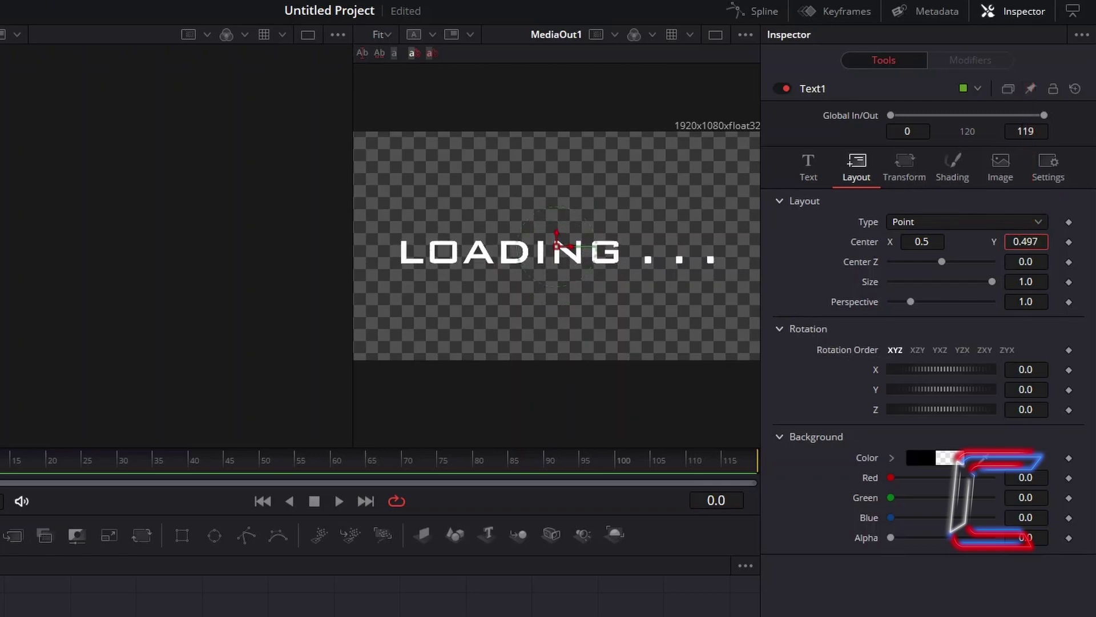
{"action": "left_click", "coordinate": [822, 166]}
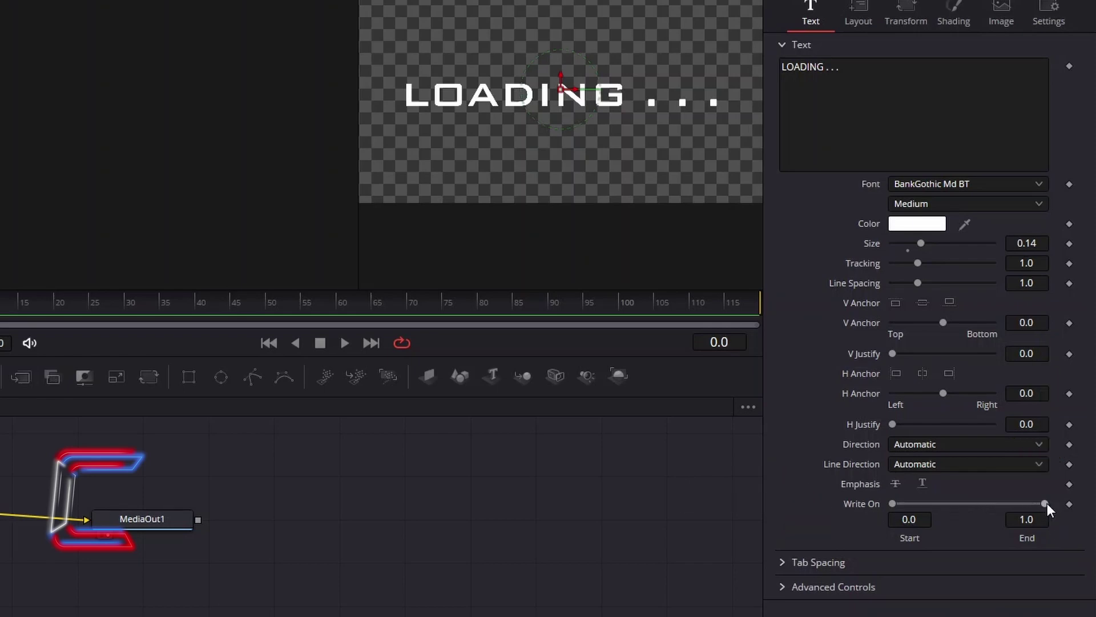
Lower Write On end to 0.617 and keyframe it at frame 0
{"action": "left_click_drag", "start_coordinate": [1045, 503], "coordinate": [990, 506]}
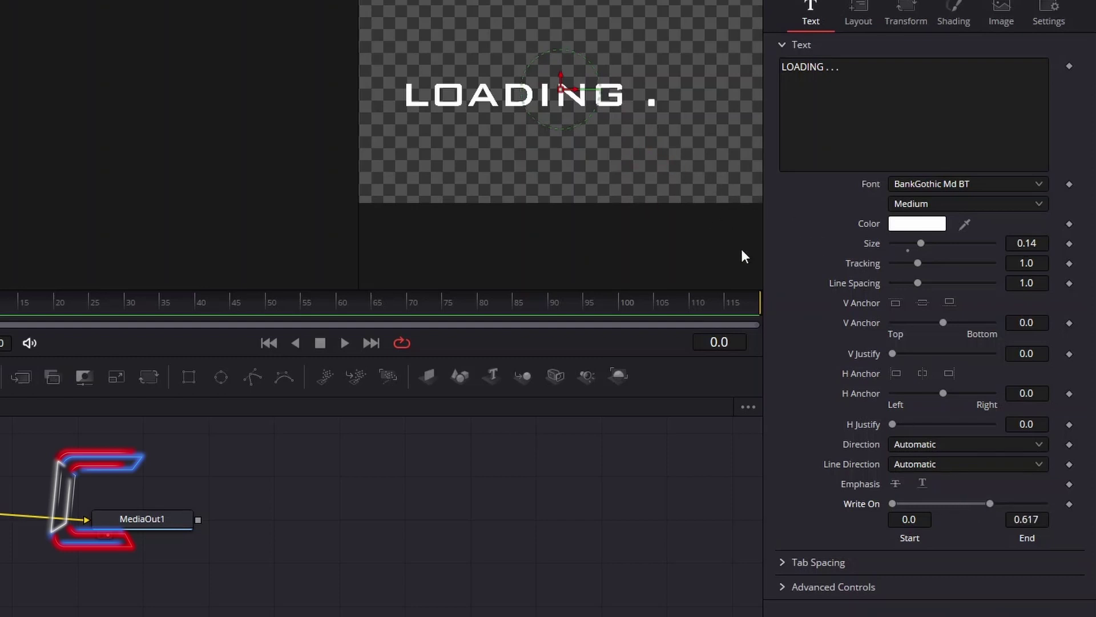
{"action": "left_click", "coordinate": [1069, 504]}
At frames 23 and 47, extend Write On end to reveal the second and third dots
{"action": "left_click", "coordinate": [741, 342]}
{"action": "type", "text": "23"}
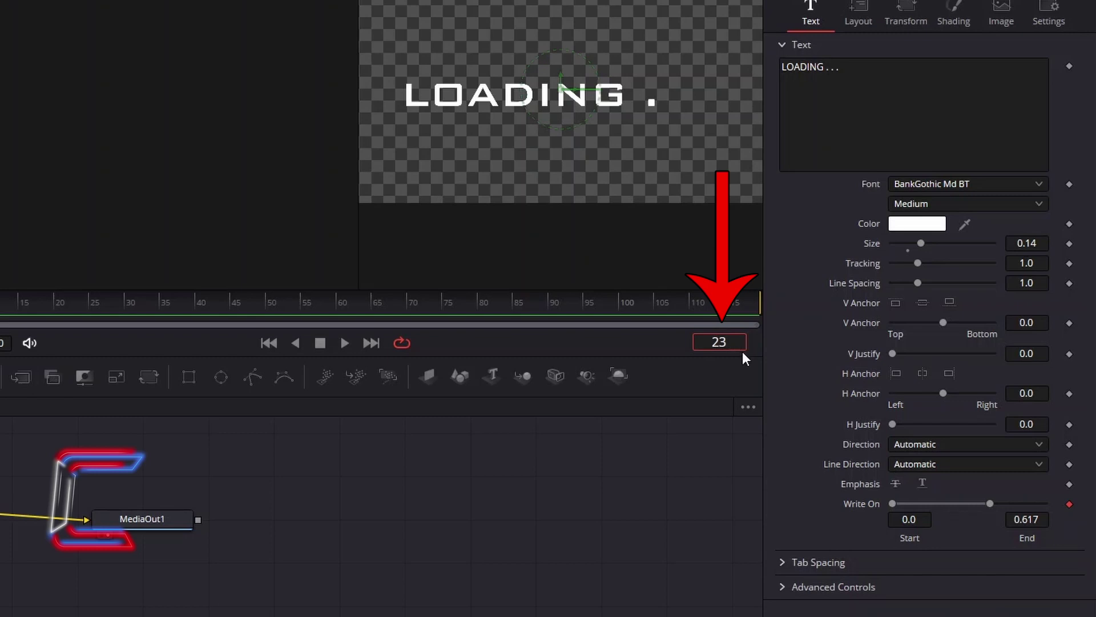
{"action": "key", "text": "Return"}
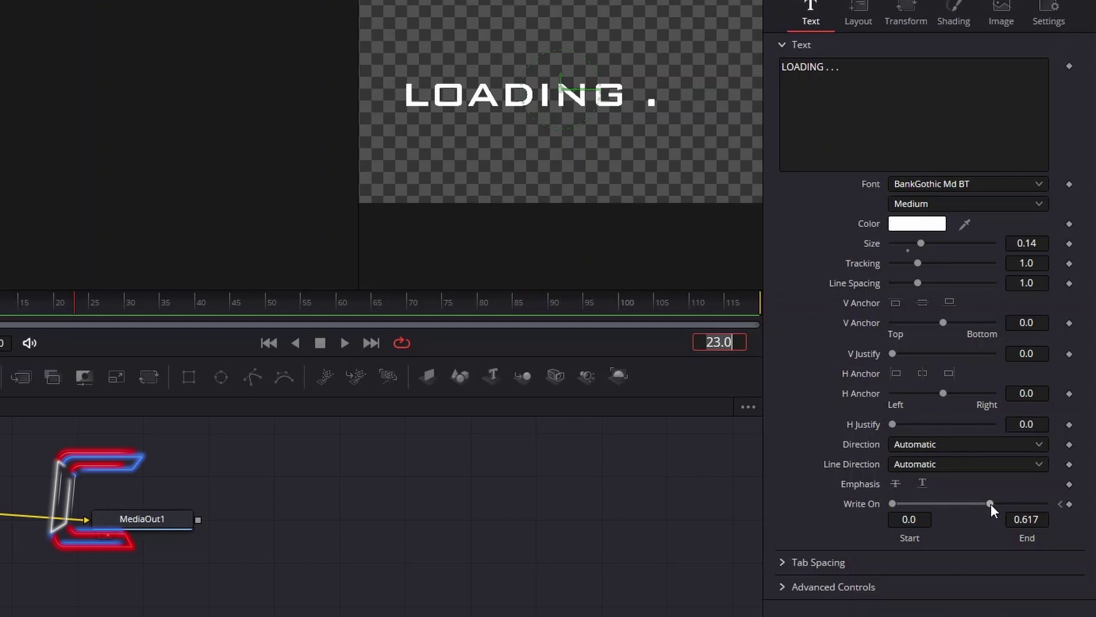
{"action": "left_click_drag", "start_coordinate": [992, 503], "coordinate": [1012, 508]}
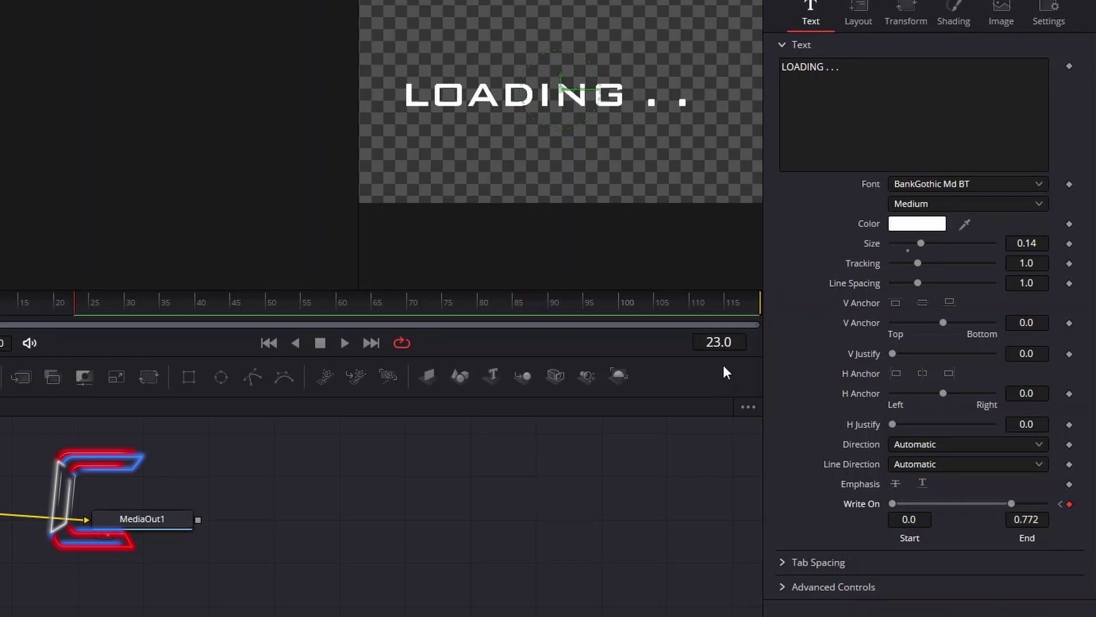
{"action": "left_click", "coordinate": [737, 342]}
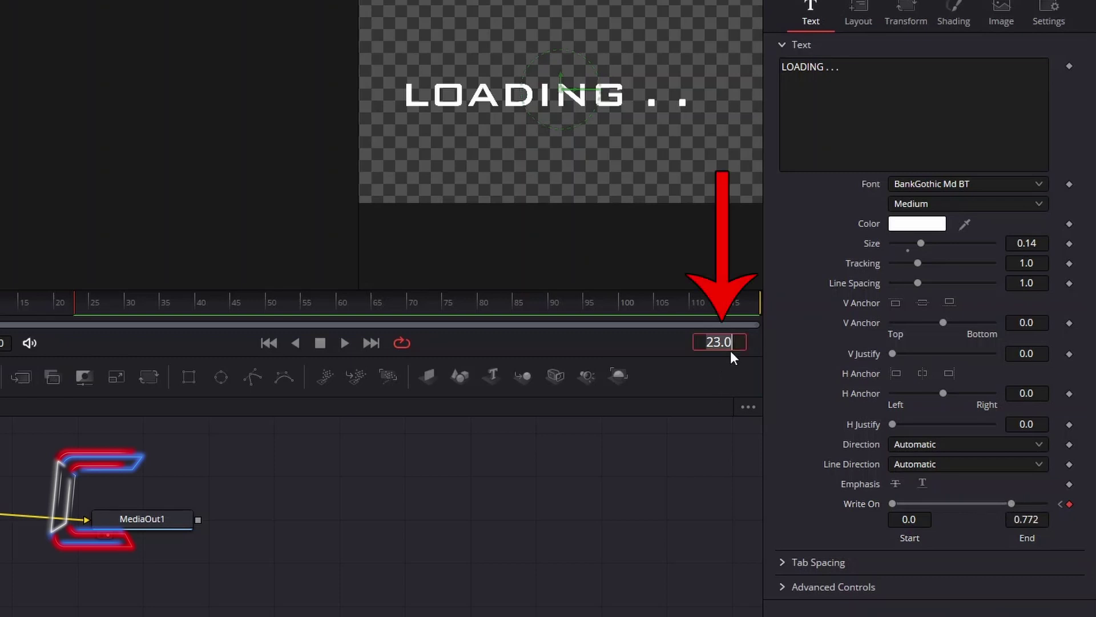
{"action": "type", "text": "47"}
{"action": "key", "text": "Return"}
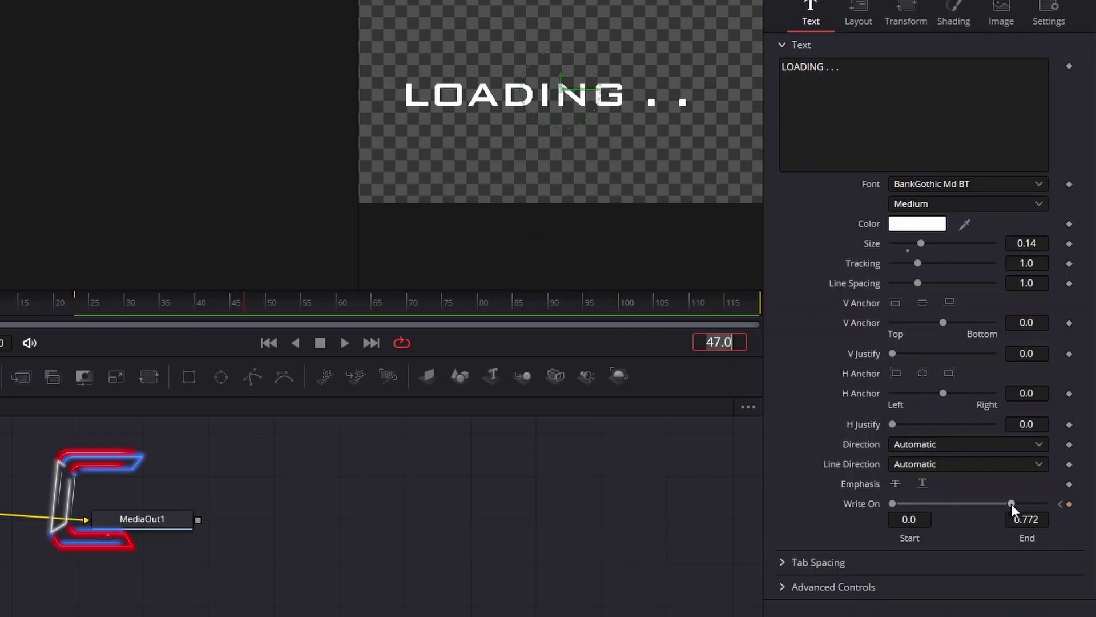
{"action": "left_click_drag", "start_coordinate": [1011, 503], "coordinate": [1035, 509]}
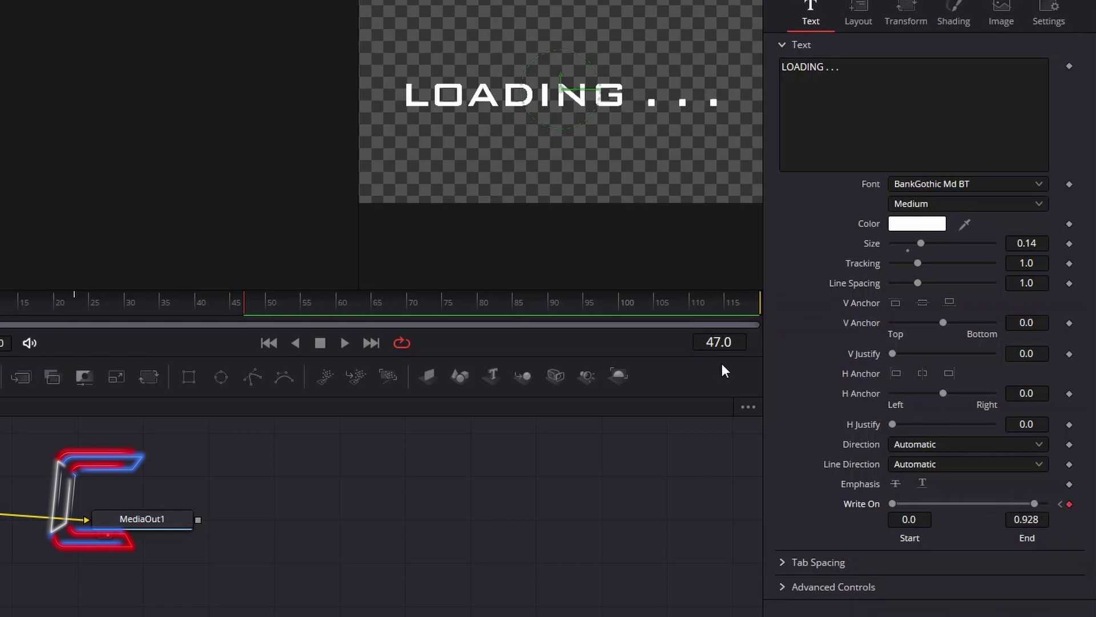
Hold Write On end at 0.928 with a keyframe at frame 71
{"action": "left_click", "coordinate": [736, 342]}
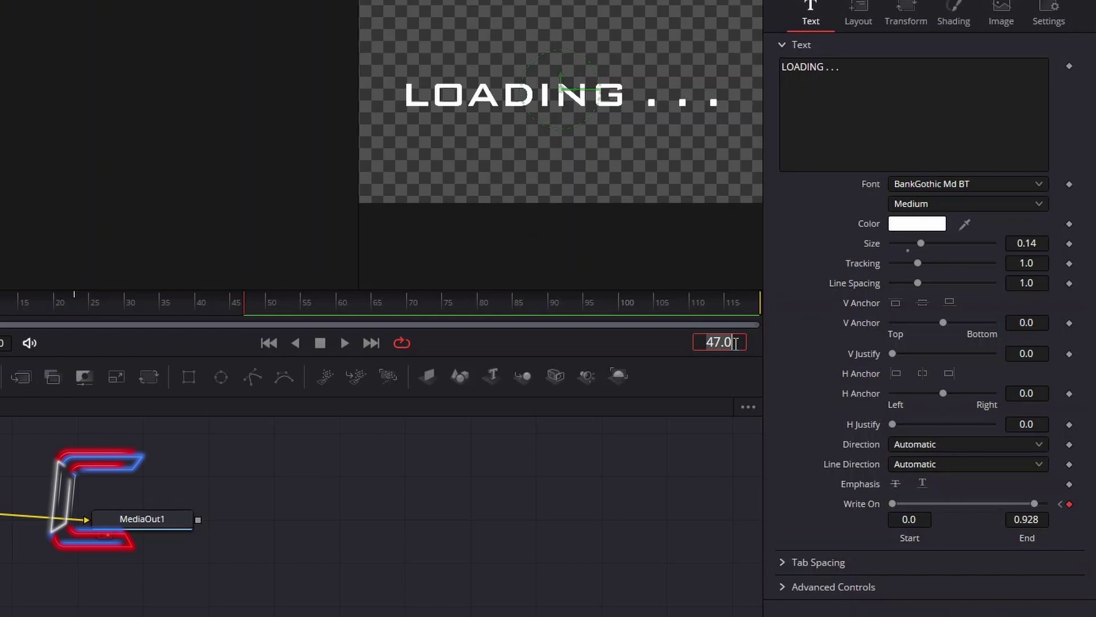
{"action": "type", "text": "71"}
{"action": "key", "text": "Return"}
{"action": "left_click", "coordinate": [1069, 504]}
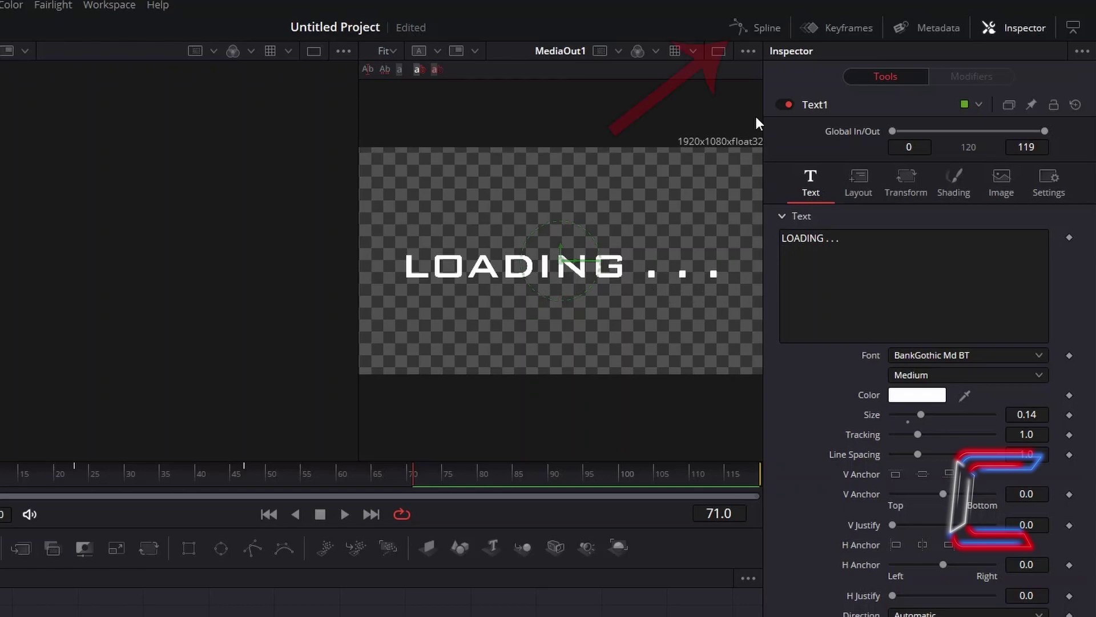
Select all Write On End keyframes in the Spline panel and set them to loop
{"action": "left_click", "coordinate": [775, 36]}
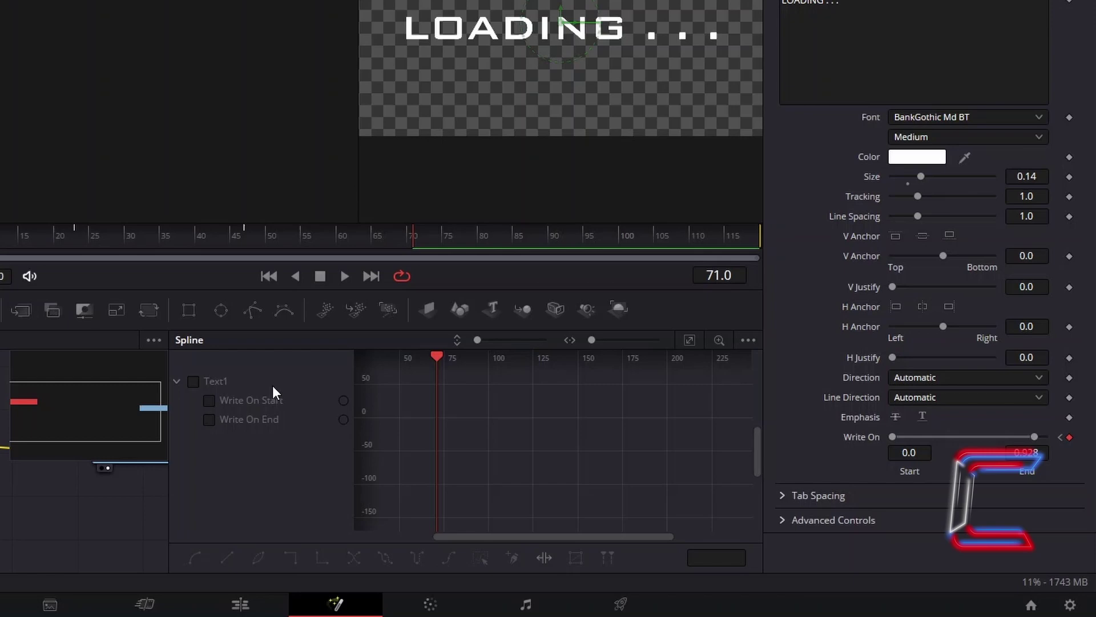
{"action": "left_click", "coordinate": [209, 419]}
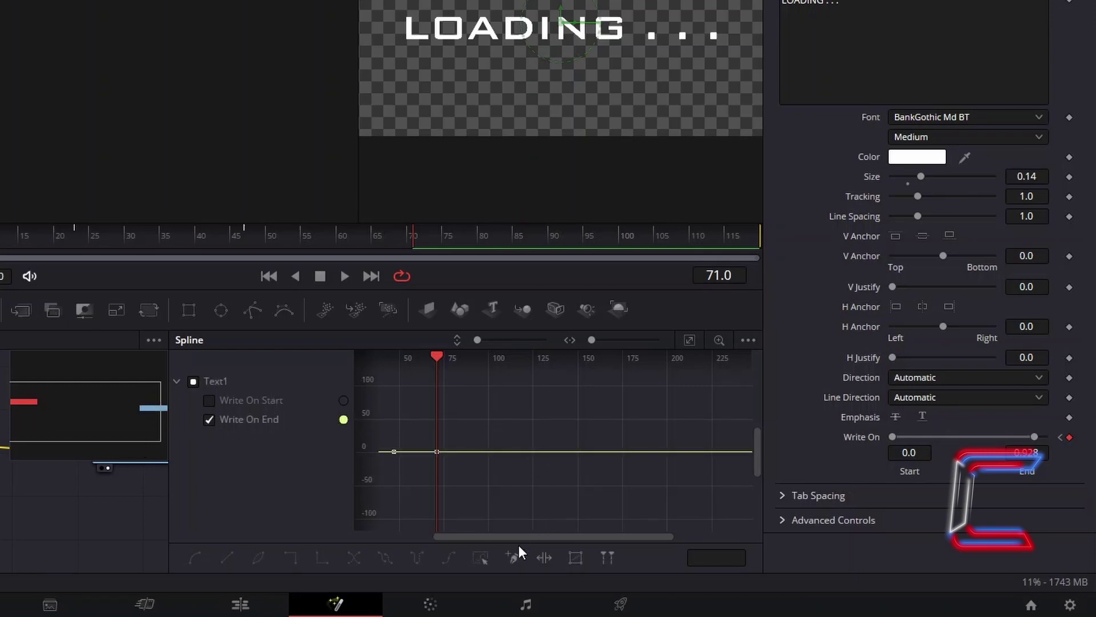
{"action": "left_click_drag", "start_coordinate": [517, 539], "coordinate": [453, 519]}
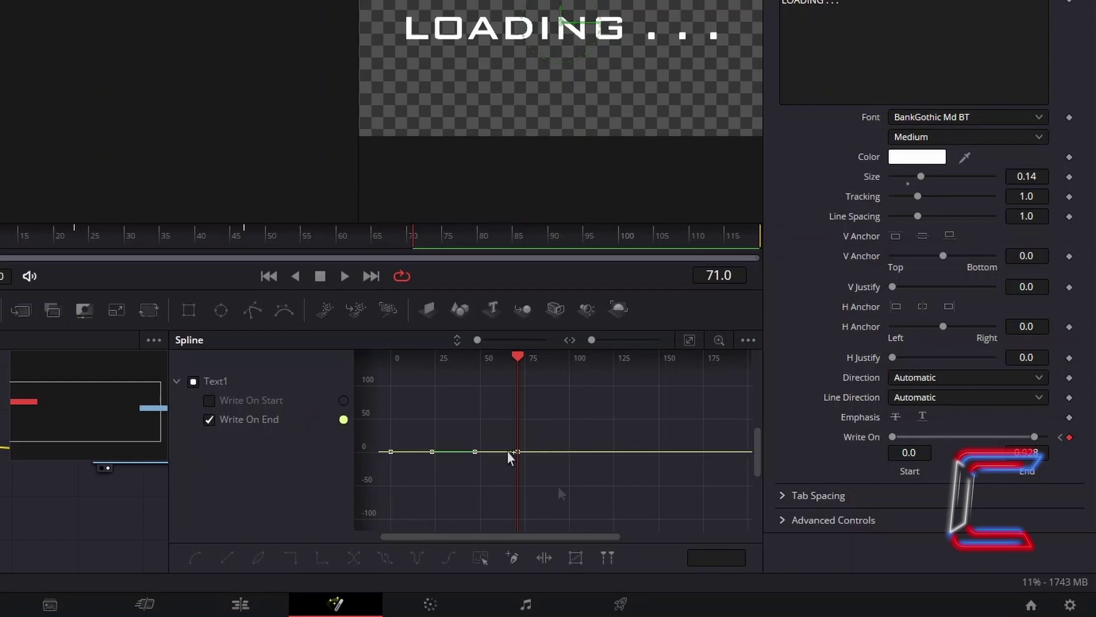
{"action": "left_click_drag", "start_coordinate": [558, 491], "coordinate": [375, 419]}
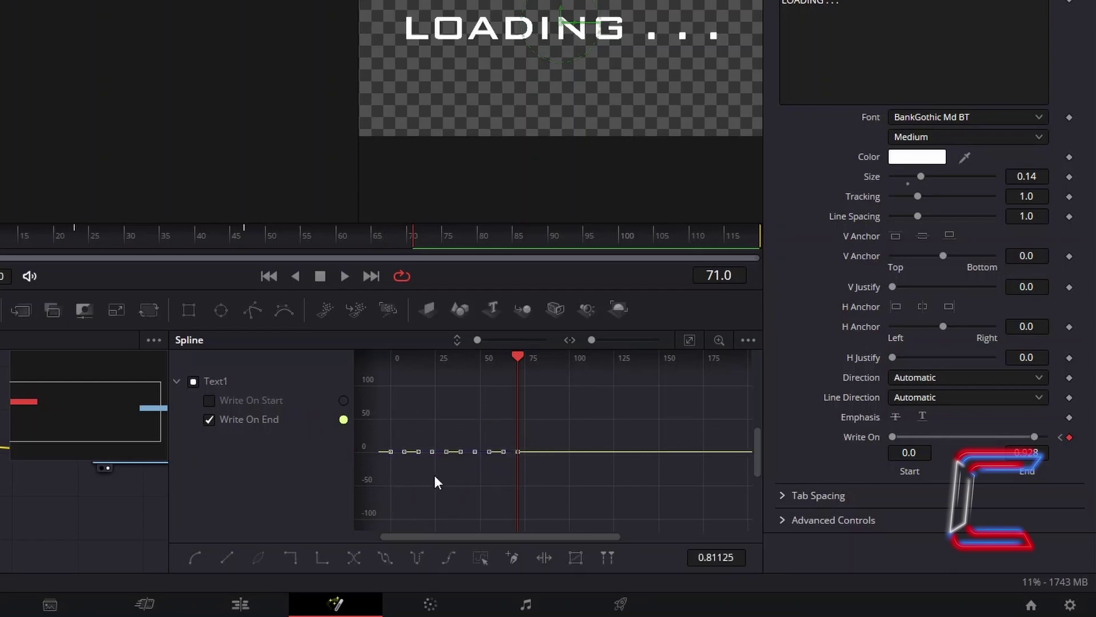
{"action": "left_click", "coordinate": [395, 554]}
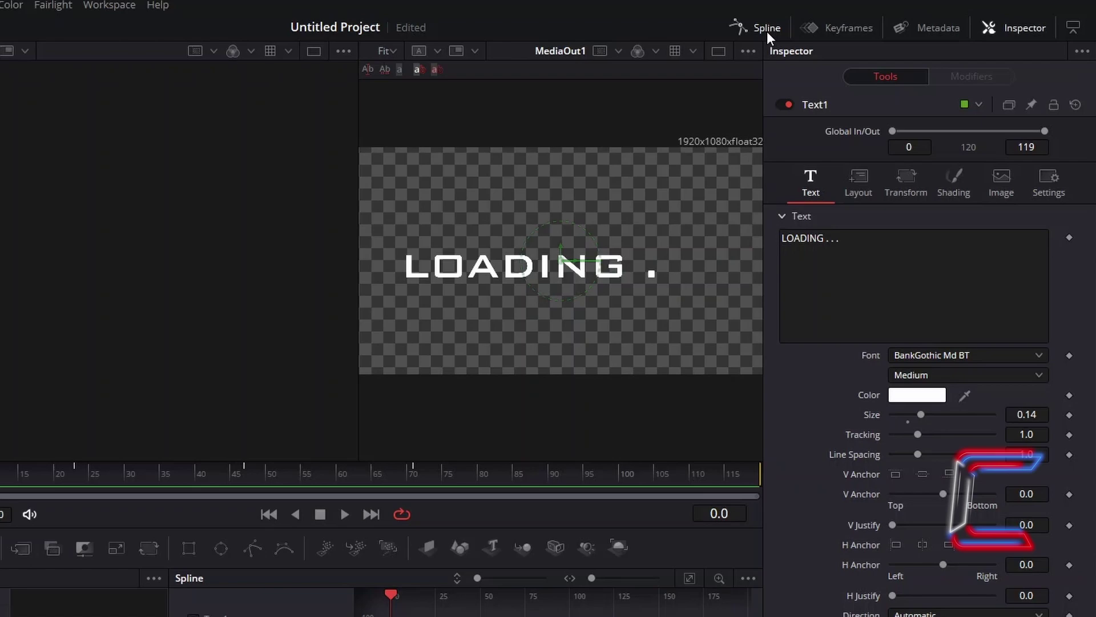
Close the Spline panel and add a Scanlines node after Text1 from the tool search
{"action": "left_click", "coordinate": [766, 32]}
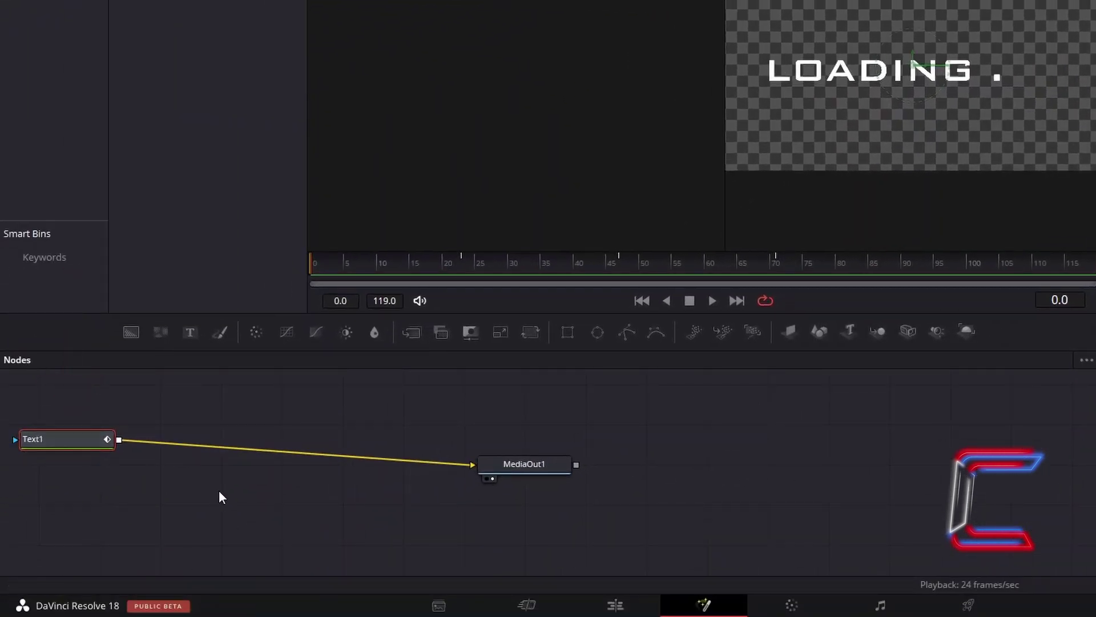
{"action": "key", "text": "shift+space"}
{"action": "type", "text": "scanlines"}
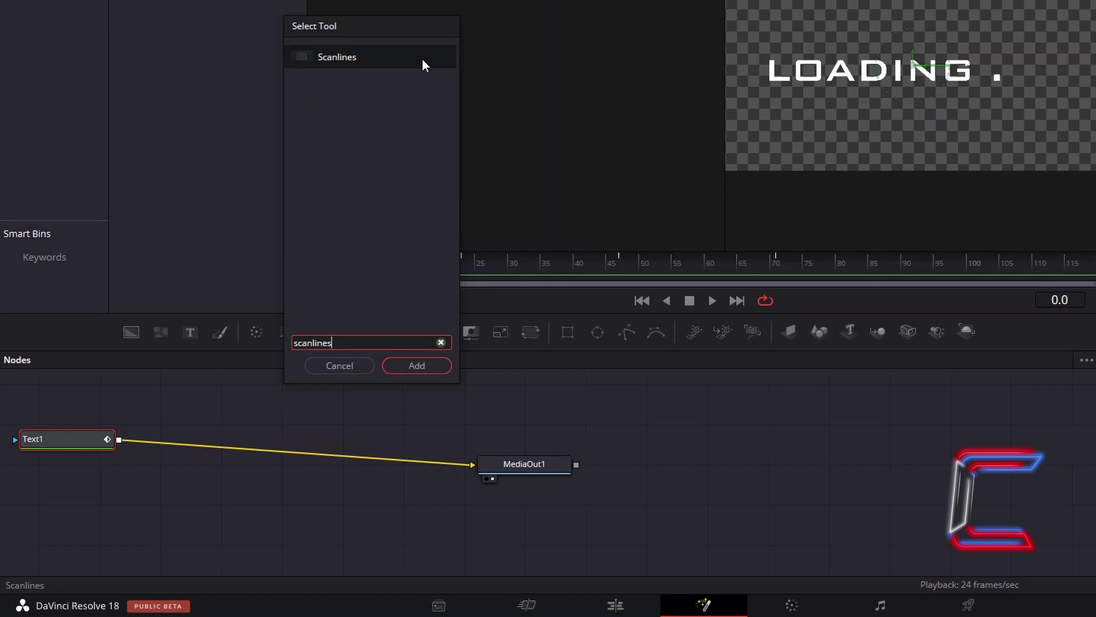
{"action": "left_click", "coordinate": [430, 367]}
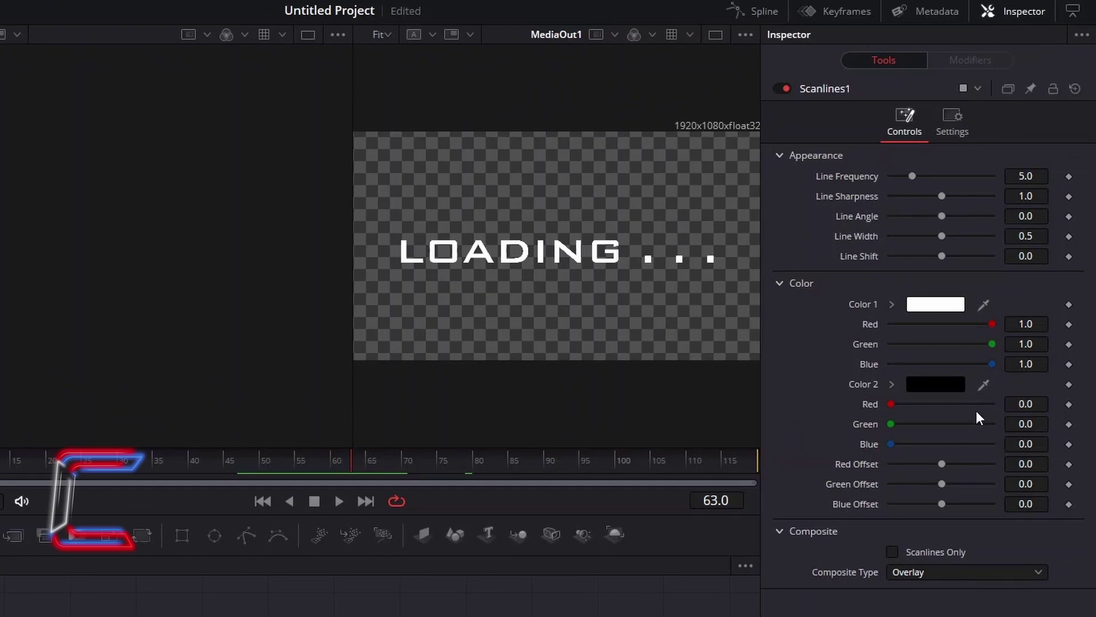
Set Scanlines1 to Darken compositing, Line Frequency 20.0 and Line Width 0.25
{"action": "left_click", "coordinate": [989, 573]}
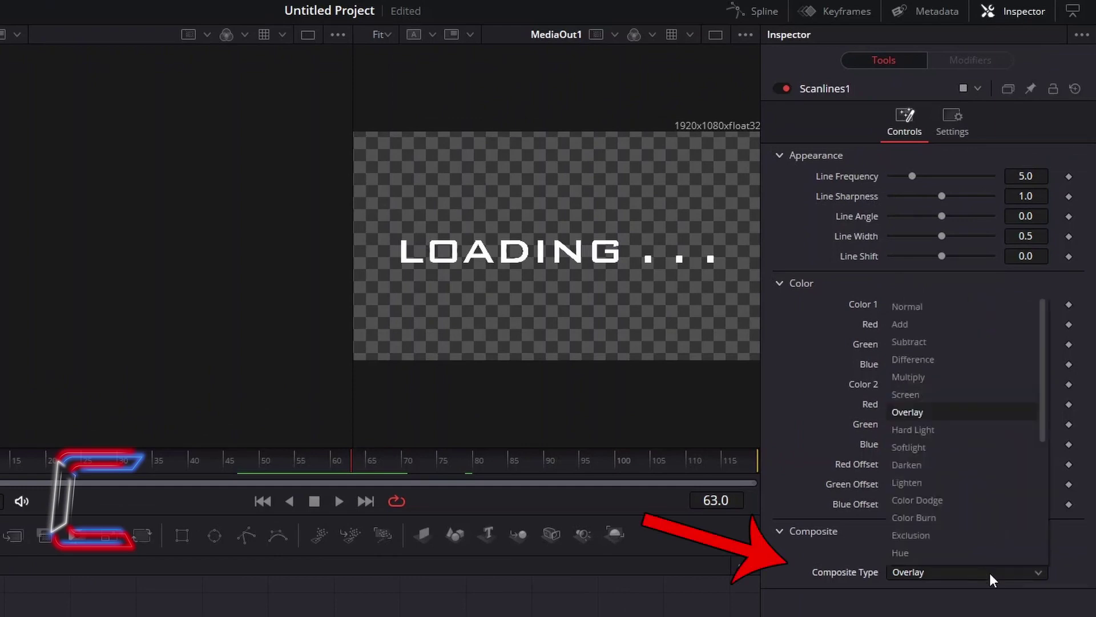
{"action": "left_click", "coordinate": [946, 466]}
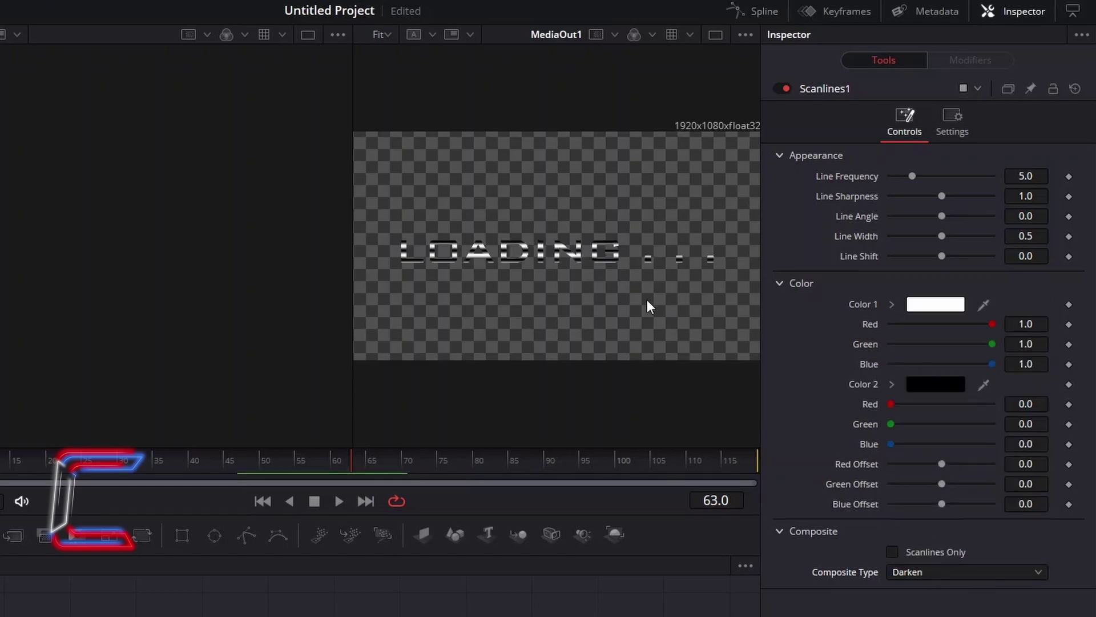
{"action": "left_click_drag", "start_coordinate": [913, 176], "coordinate": [1009, 187]}
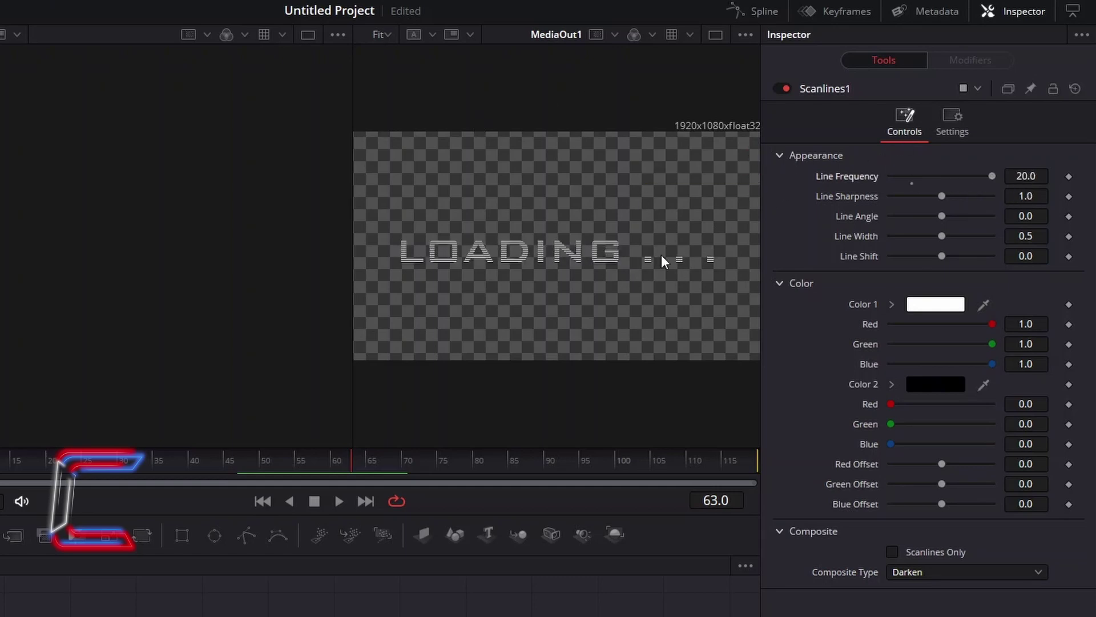
{"action": "left_click", "coordinate": [1040, 240]}
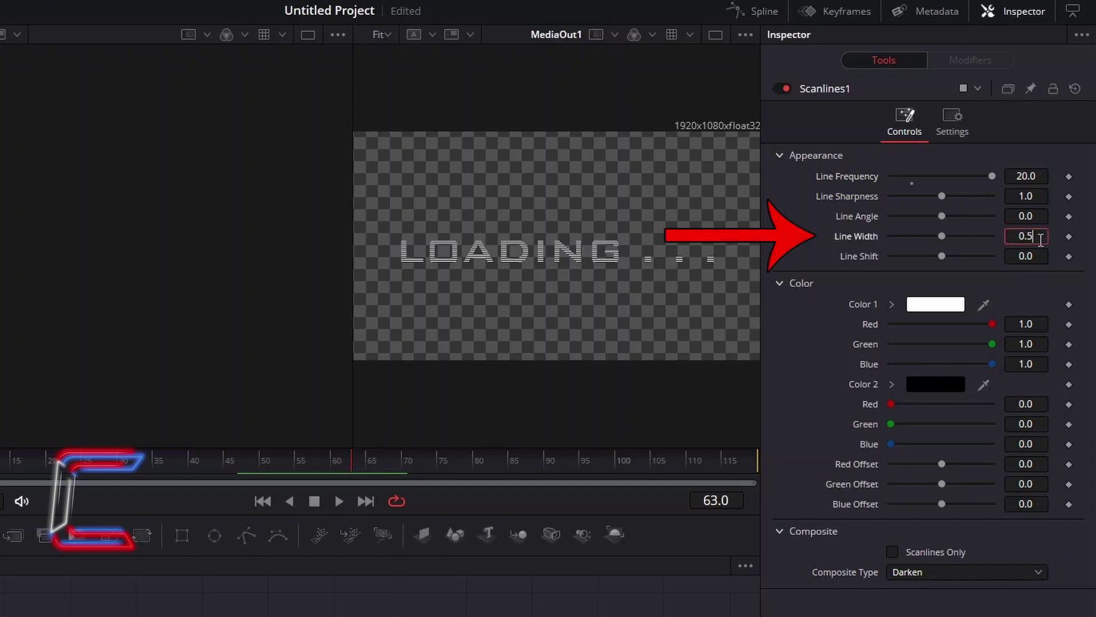
{"action": "key", "text": "BackSpace"}
{"action": "type", "text": "25"}
{"action": "key", "text": "Tab"}
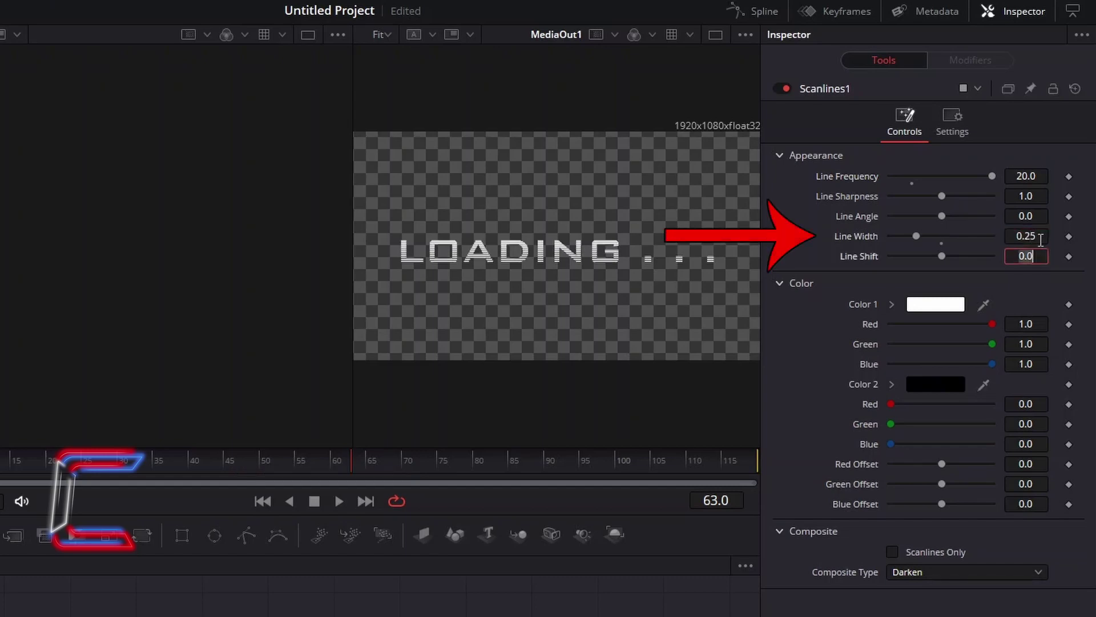